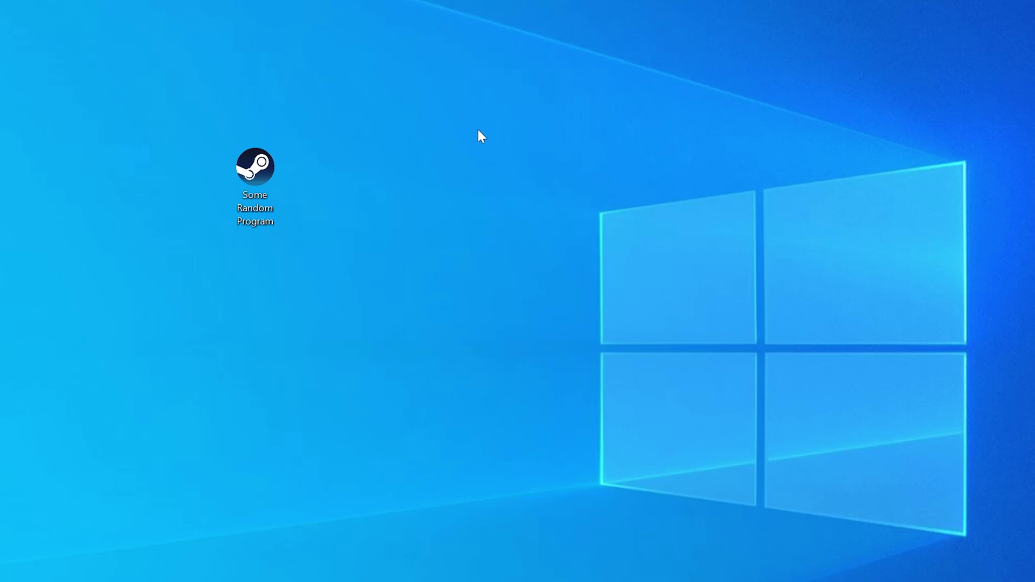
Launch Some Random Program from the desktop to show its missing d3d8.dll system error
{"action": "double_click", "coordinate": [270, 172]}
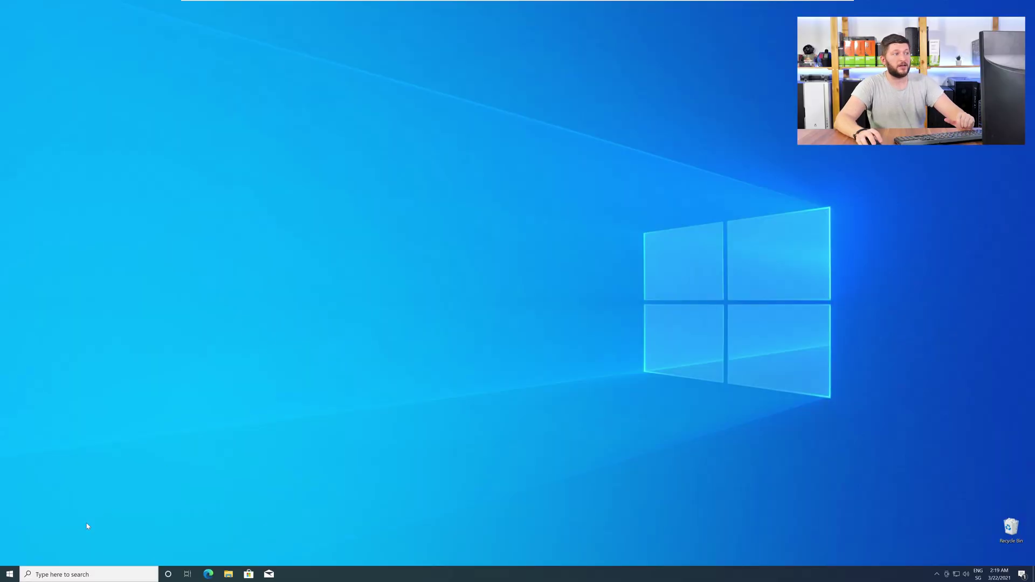
{"action": "right_click", "coordinate": [5, 576]}
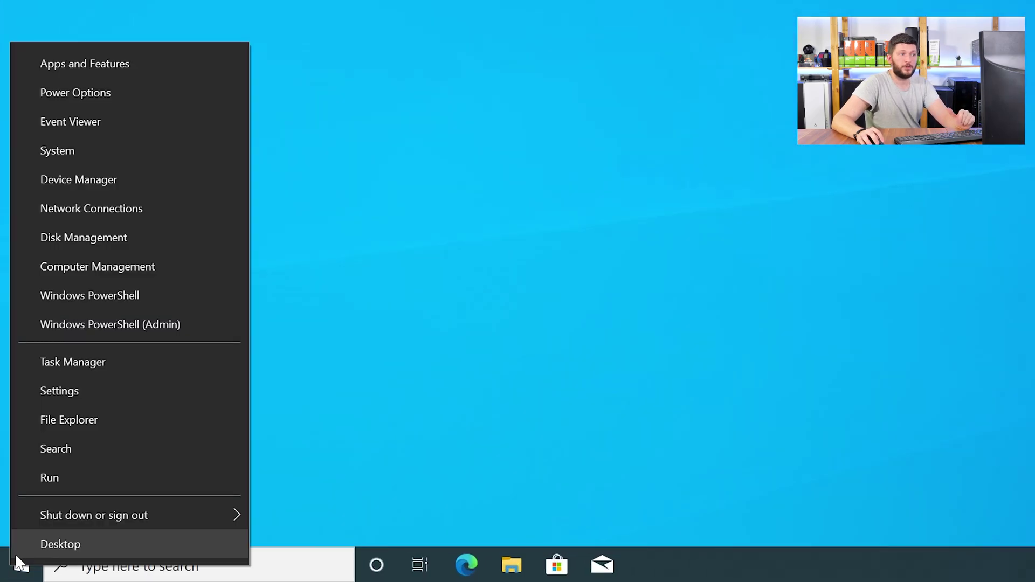
{"action": "left_click", "coordinate": [124, 151]}
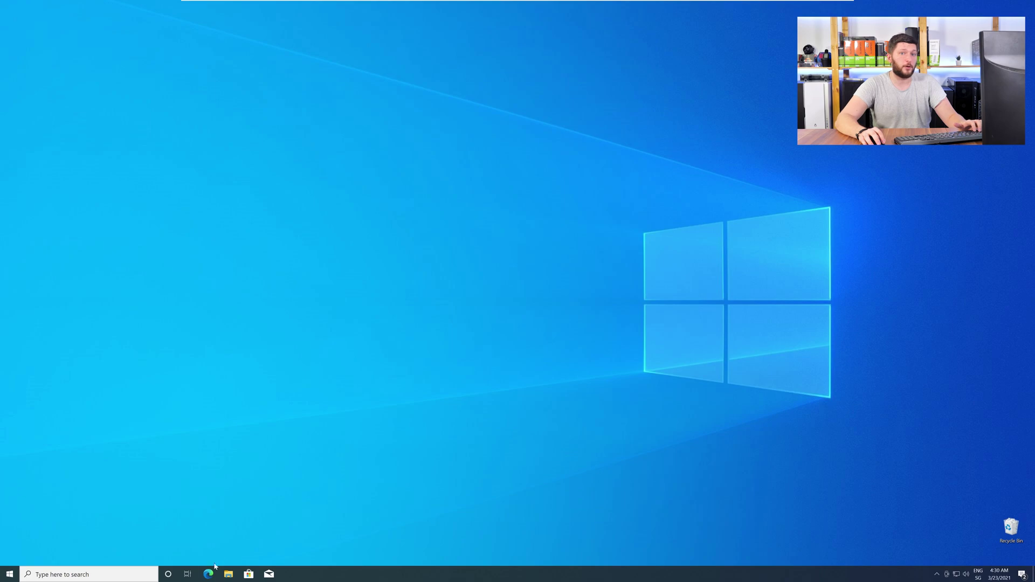
Find d3d8.dll on STS Tutorial in Edge, download the 32-bit zip, and open its d3d8 (32-Bit) folder
{"action": "left_click", "coordinate": [208, 573]}
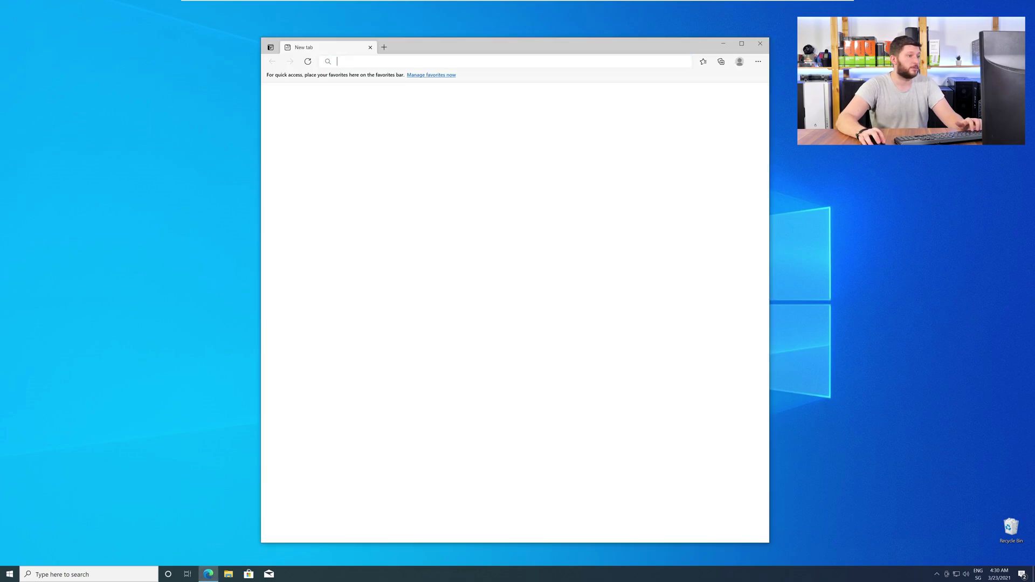
{"action": "type", "text": "d3d8.dll"}
{"action": "key", "text": "Down"}
{"action": "key", "text": "Return"}
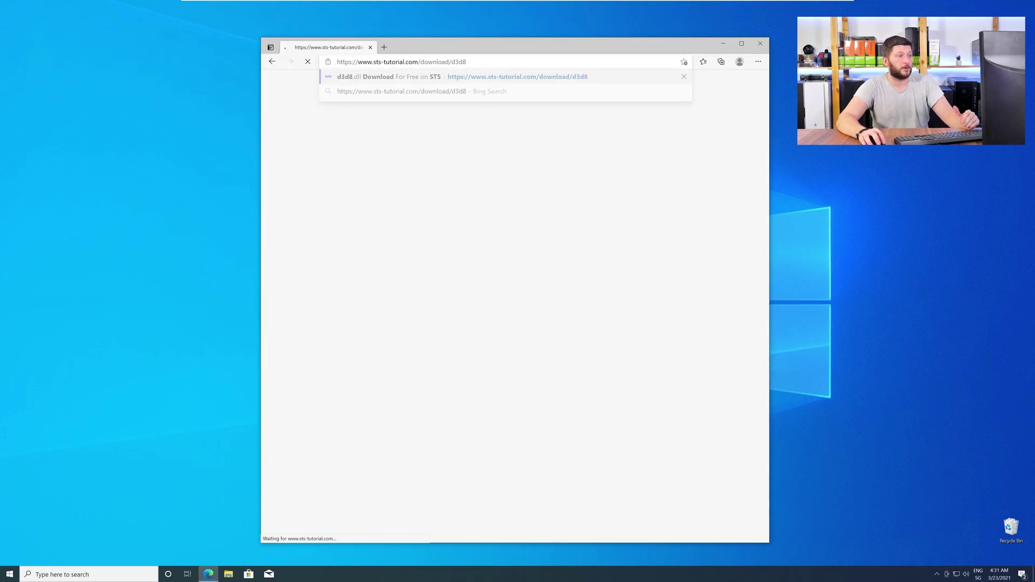
{"action": "scroll", "coordinate": [512, 310], "scroll_direction": "down", "scroll_amount": 15}
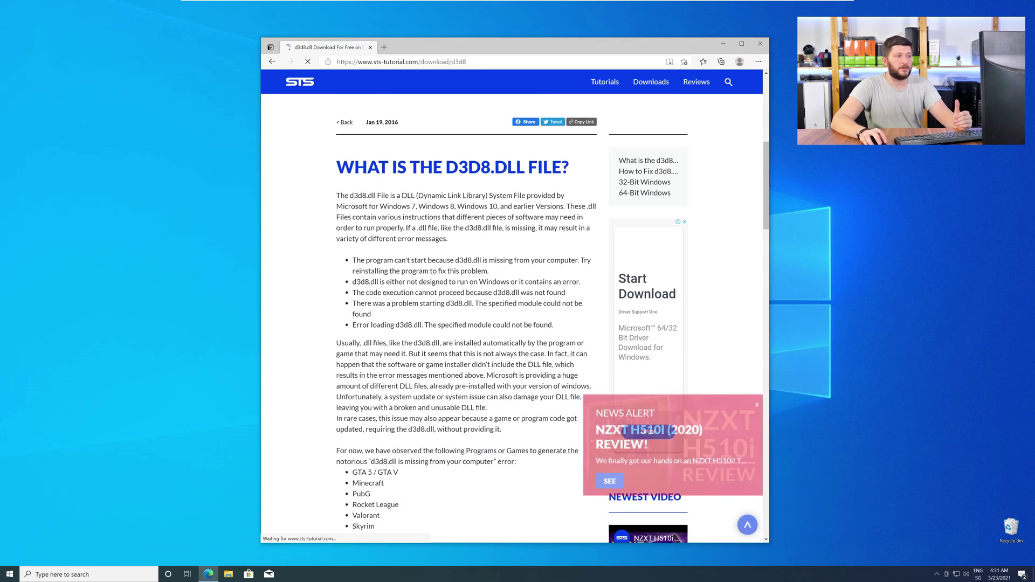
{"action": "scroll", "coordinate": [552, 289], "scroll_direction": "down", "scroll_amount": 14}
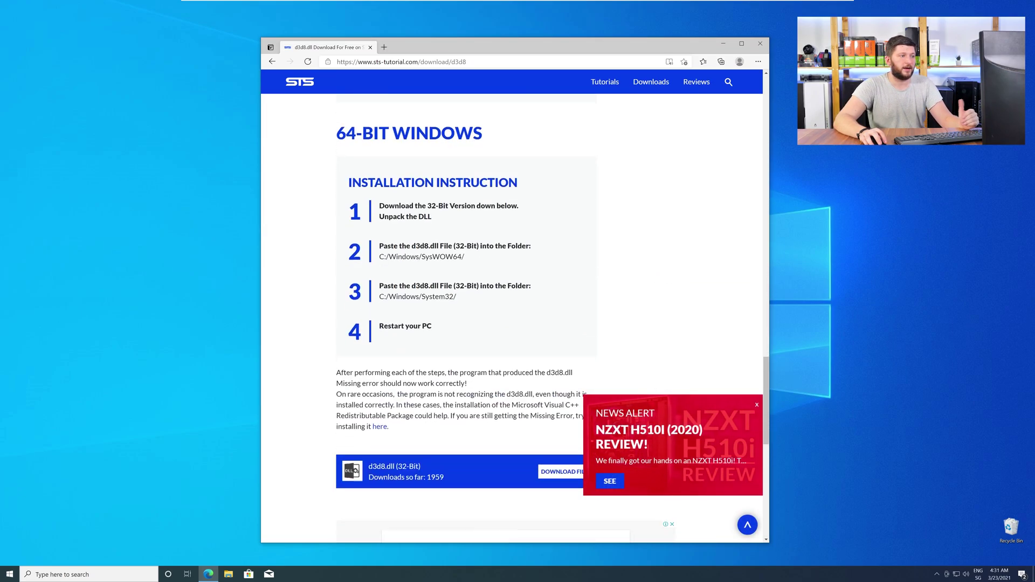
{"action": "left_click", "coordinate": [553, 289]}
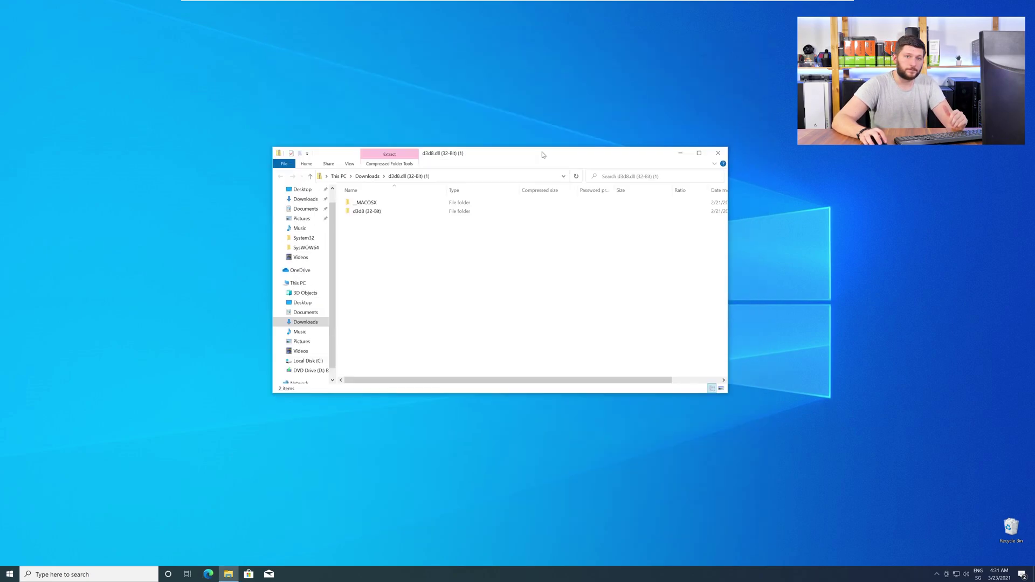
{"action": "left_click_drag", "start_coordinate": [542, 155], "coordinate": [548, 289]}
{"action": "double_click", "coordinate": [372, 344]}
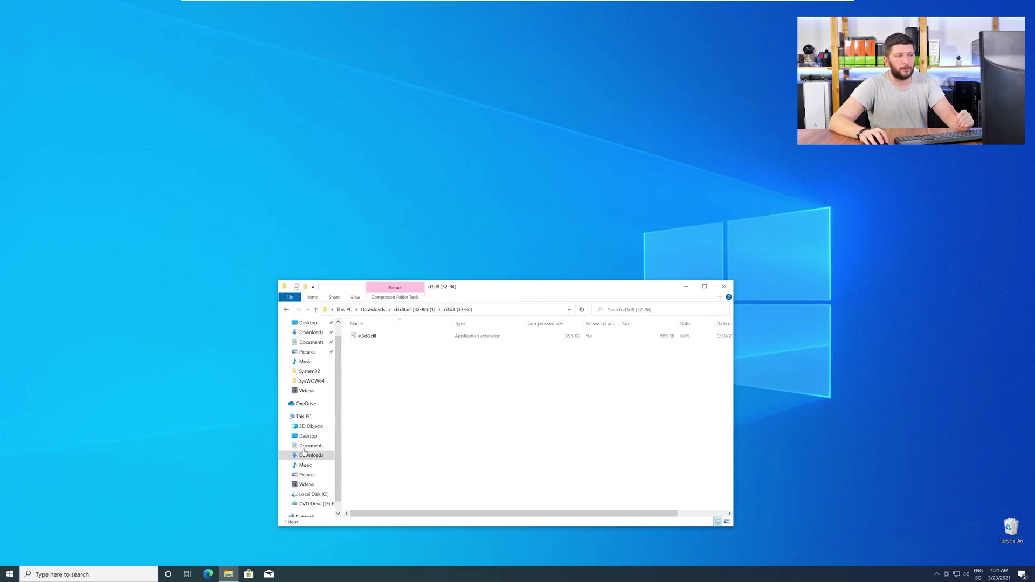
Open a second File Explorer window at C:\Windows and select the System32 folder
{"action": "middle_click", "coordinate": [231, 576]}
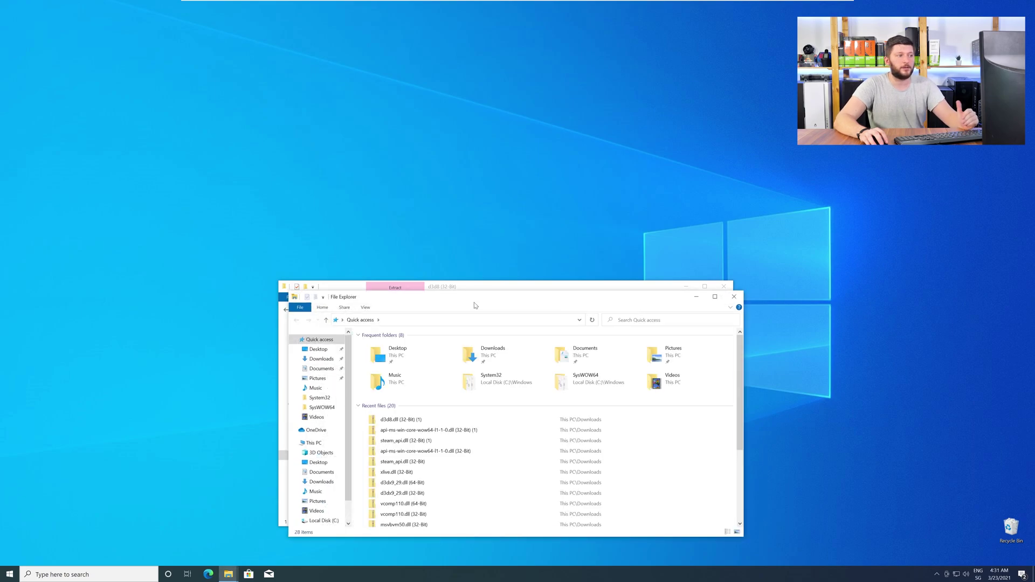
{"action": "left_click_drag", "start_coordinate": [475, 306], "coordinate": [478, 38]}
{"action": "left_click", "coordinate": [324, 176]}
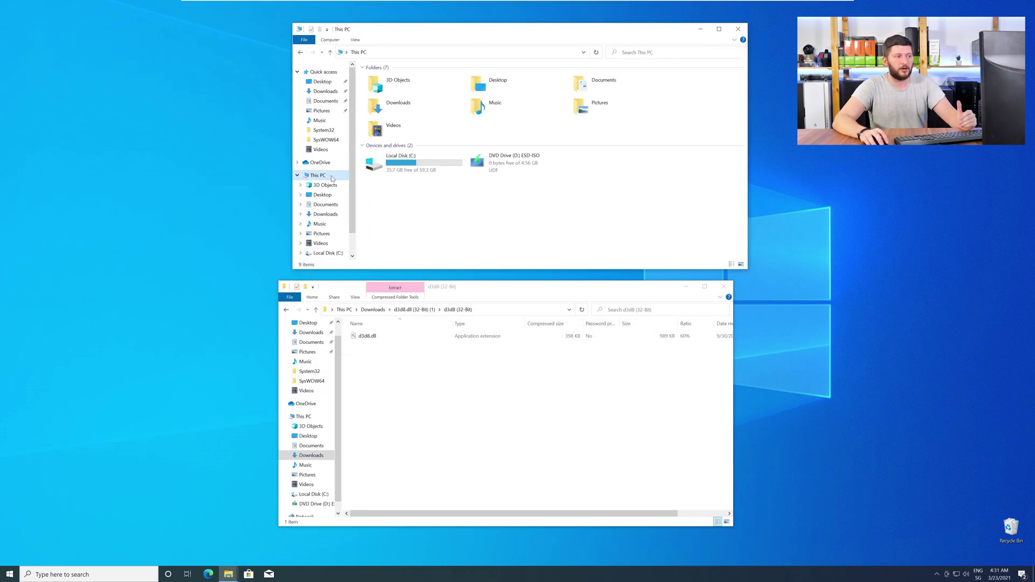
{"action": "double_click", "coordinate": [408, 169]}
{"action": "double_click", "coordinate": [383, 113]}
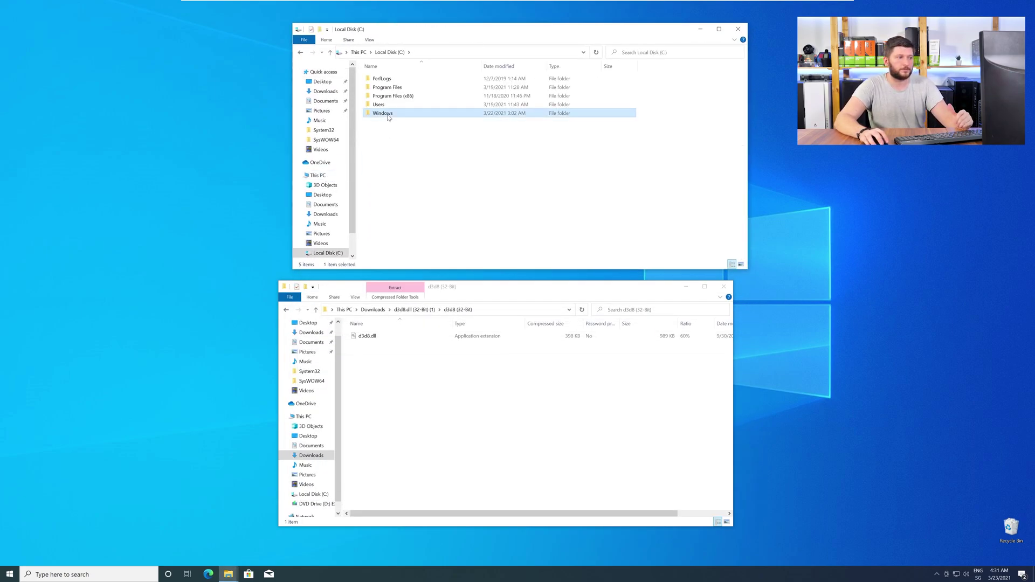
{"action": "scroll", "coordinate": [422, 191], "scroll_direction": "down", "scroll_amount": 12}
{"action": "scroll", "coordinate": [423, 195], "scroll_direction": "down", "scroll_amount": 5}
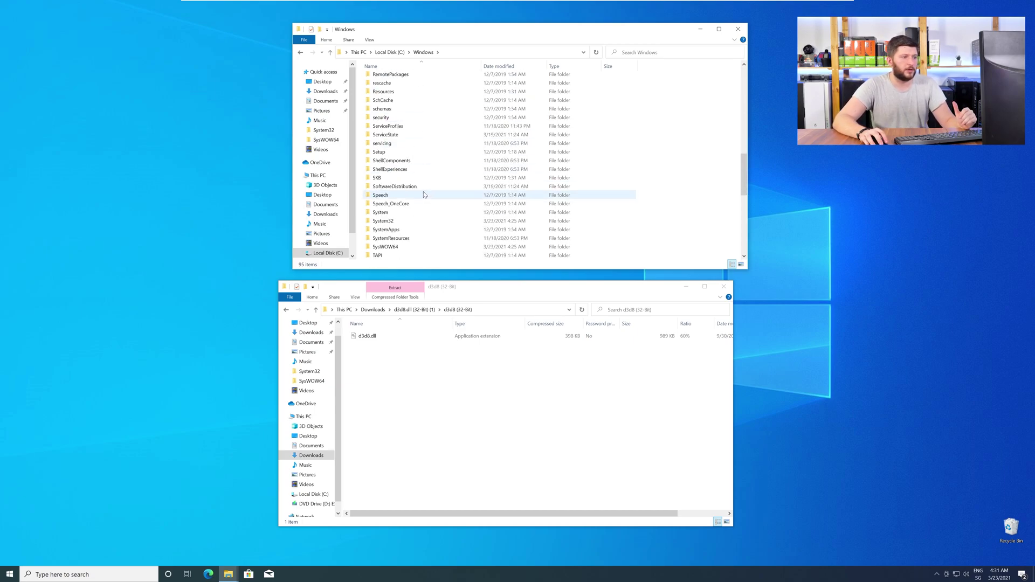
{"action": "left_click", "coordinate": [400, 170]}
{"action": "left_click", "coordinate": [392, 169]}
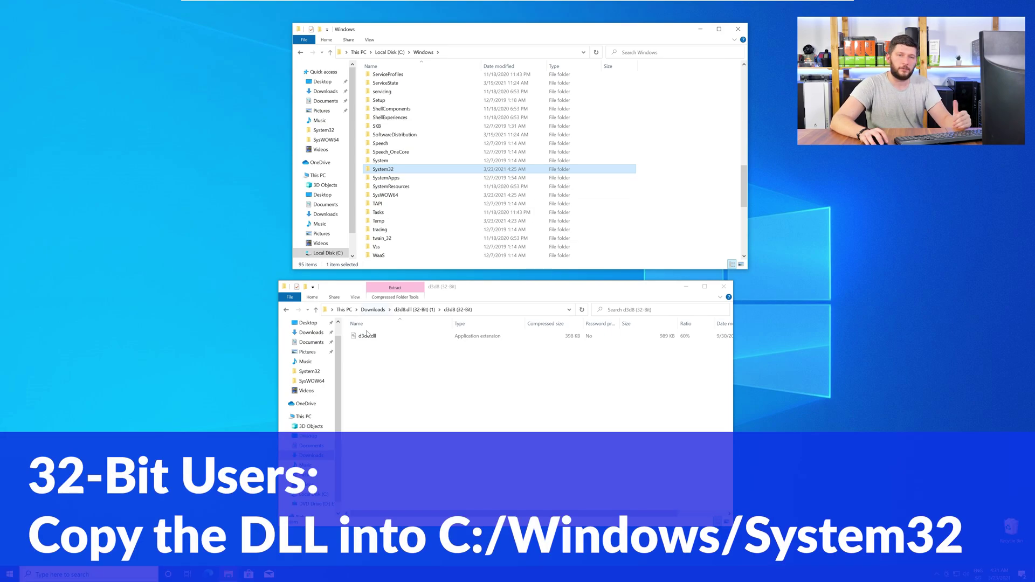
Copy d3d8.dll into System32, replacing the old copy, and into SysWOW64, then close both windows
{"action": "key", "text": "ctrl+v"}
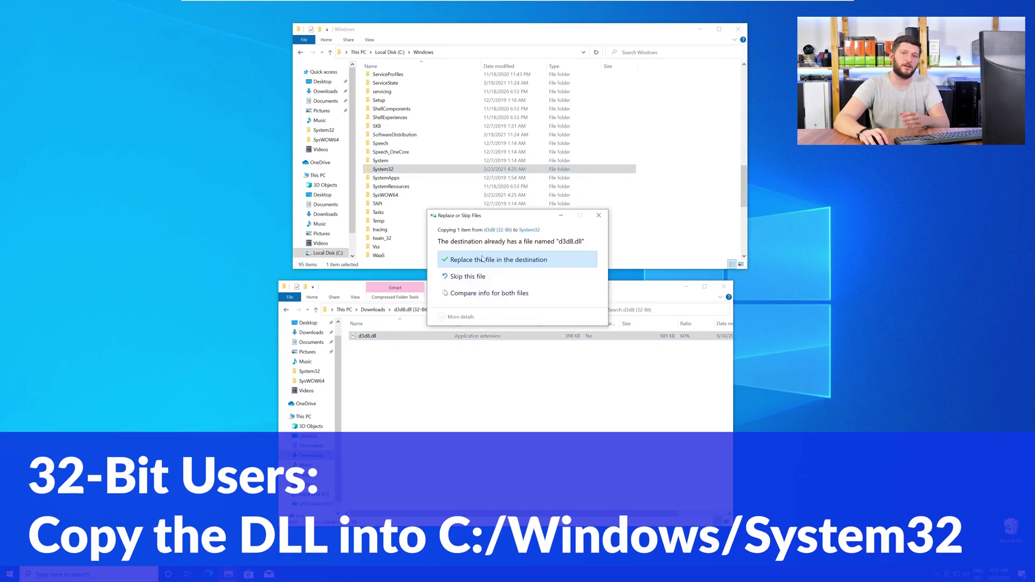
{"action": "left_click", "coordinate": [483, 259]}
{"action": "left_click", "coordinate": [490, 263]}
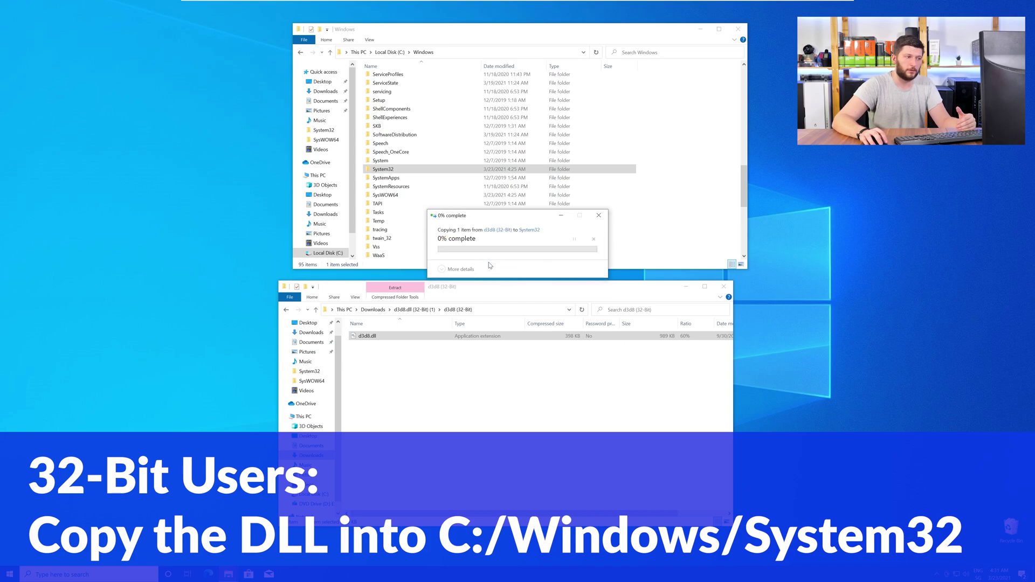
{"action": "left_click_drag", "start_coordinate": [367, 336], "coordinate": [386, 197]}
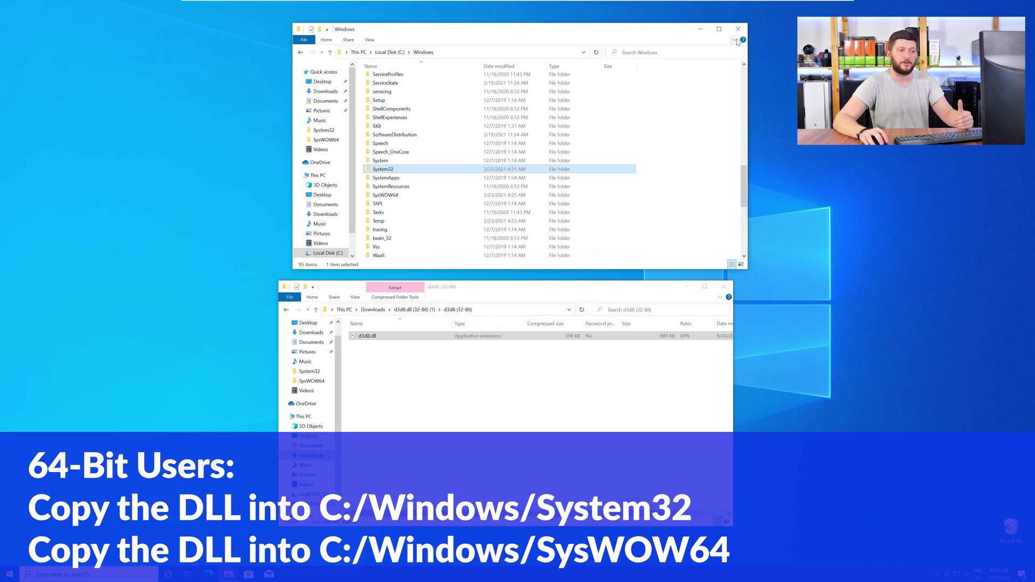
{"action": "left_click", "coordinate": [736, 31]}
{"action": "left_click", "coordinate": [723, 286]}
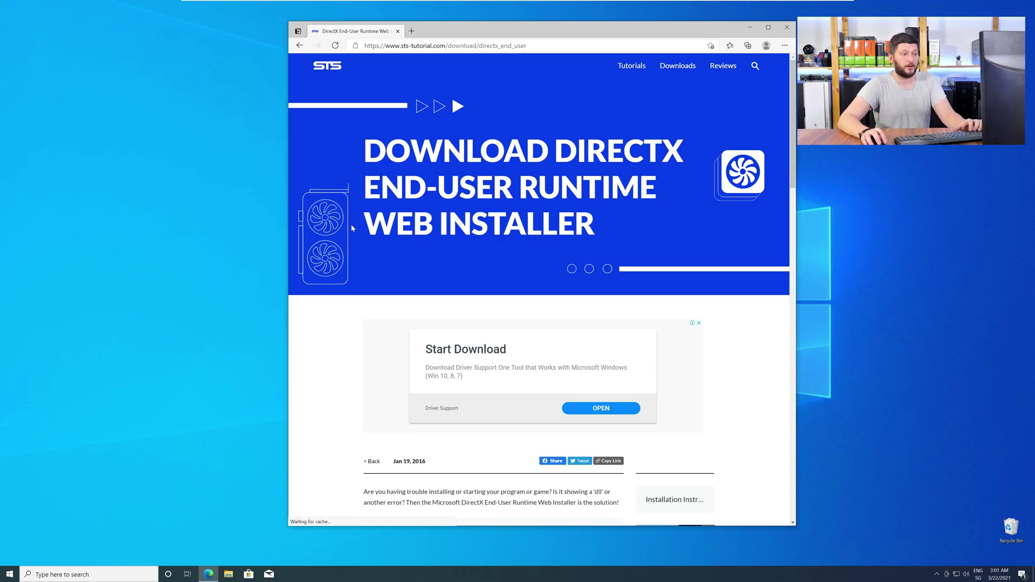
Download dxwebsetup.exe from the DirectX page and run it to start setup
{"action": "scroll", "coordinate": [486, 258], "scroll_direction": "down", "scroll_amount": 10}
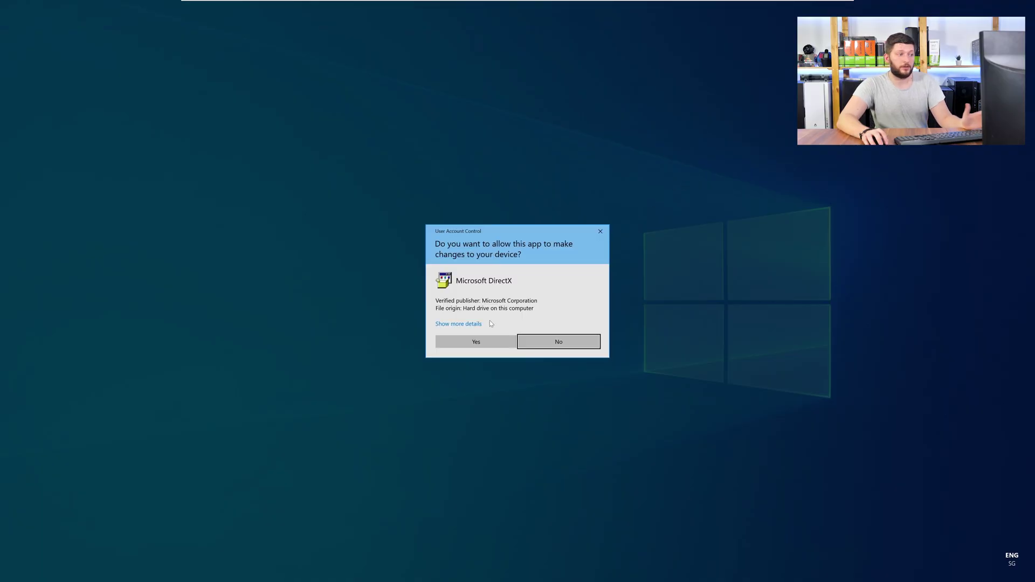
{"action": "left_click", "coordinate": [473, 340]}
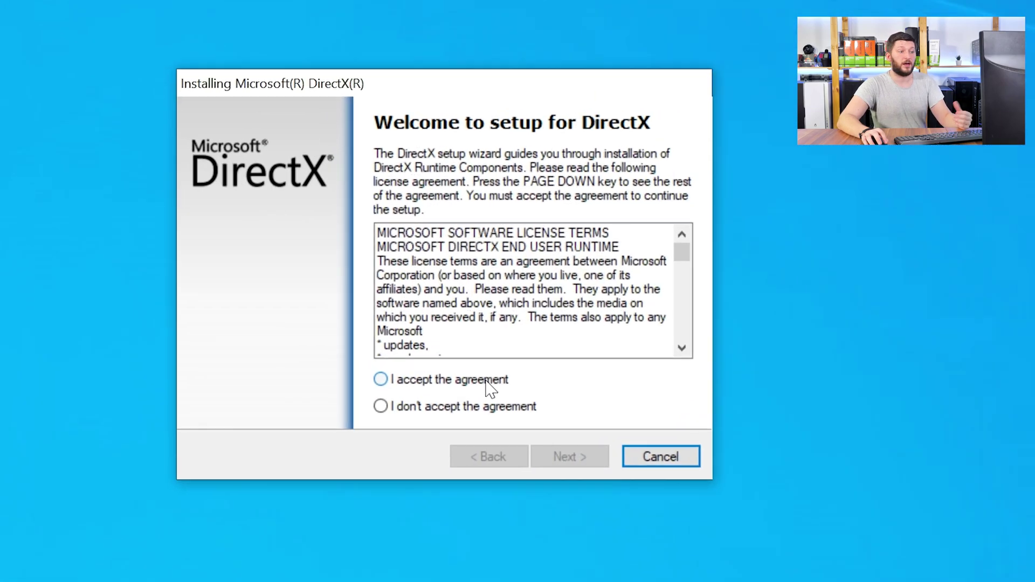
Accept the DirectX license, decline the Bing Bar offer, and install the End-User Runtime
{"action": "left_click", "coordinate": [182, 222]}
{"action": "left_click", "coordinate": [254, 251]}
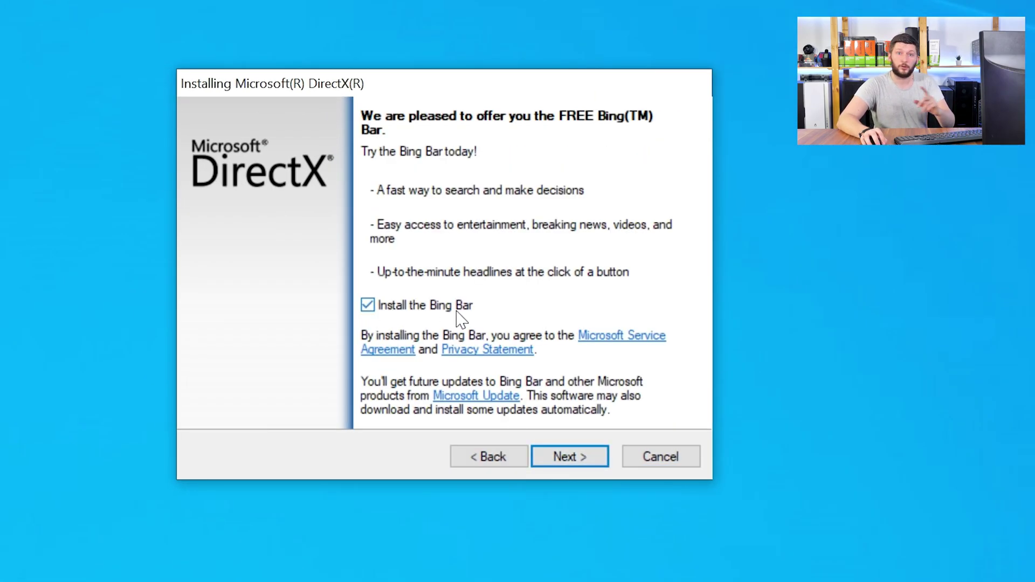
{"action": "left_click", "coordinate": [555, 459]}
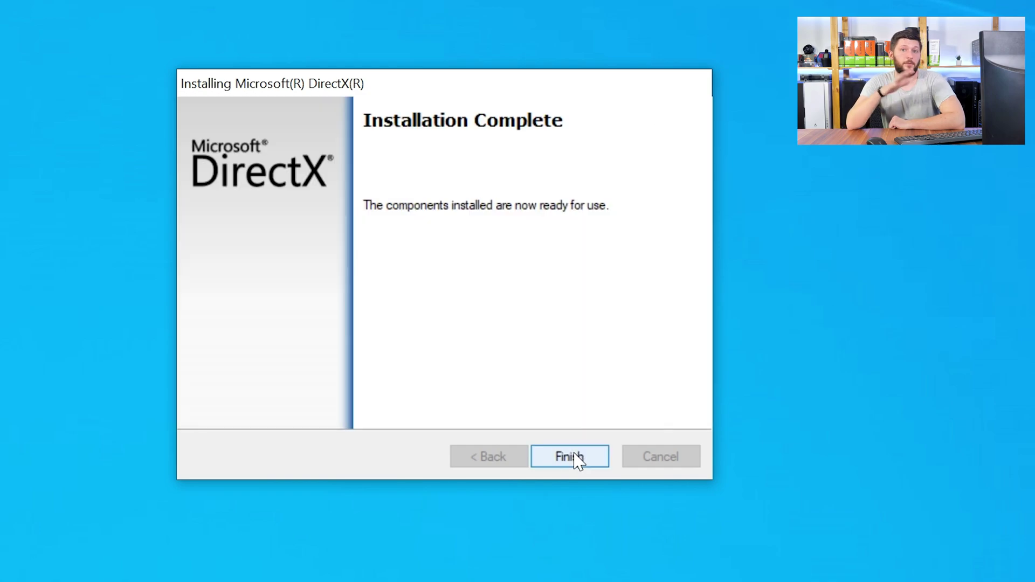
Finish and close the completed DirectX setup wizard
{"action": "left_click", "coordinate": [574, 453]}
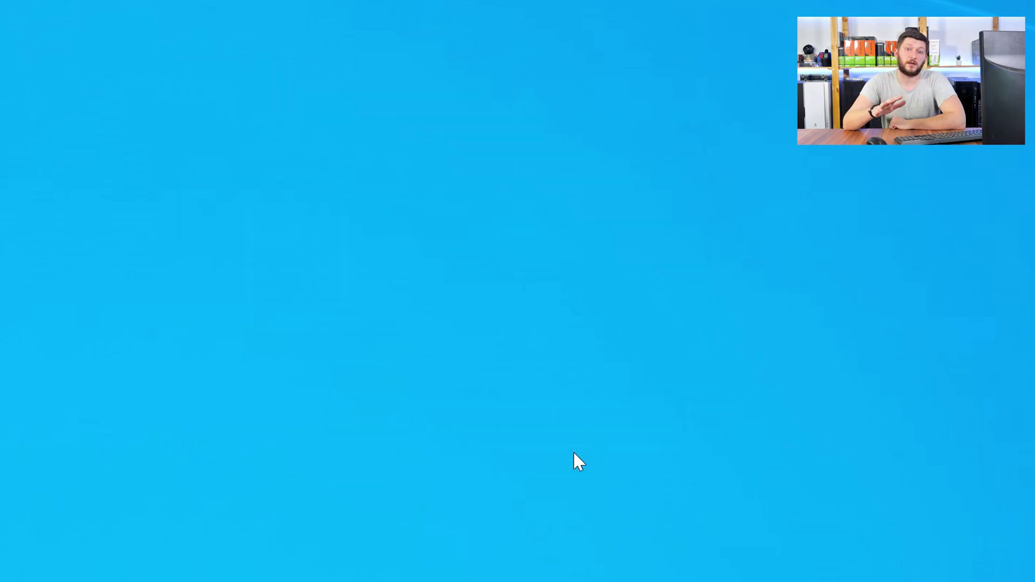